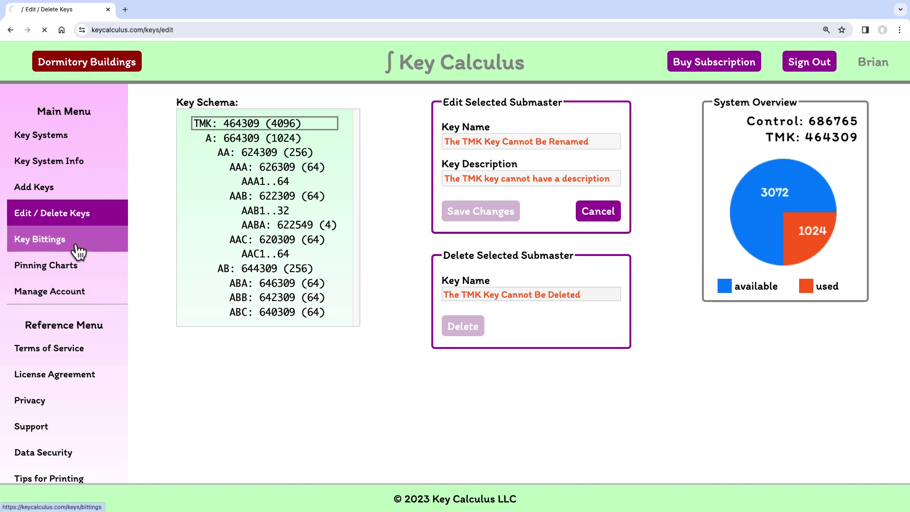
Open the Key Bittings page for the Dormitory Buildings key system
{"action": "left_click", "coordinate": [78, 252]}
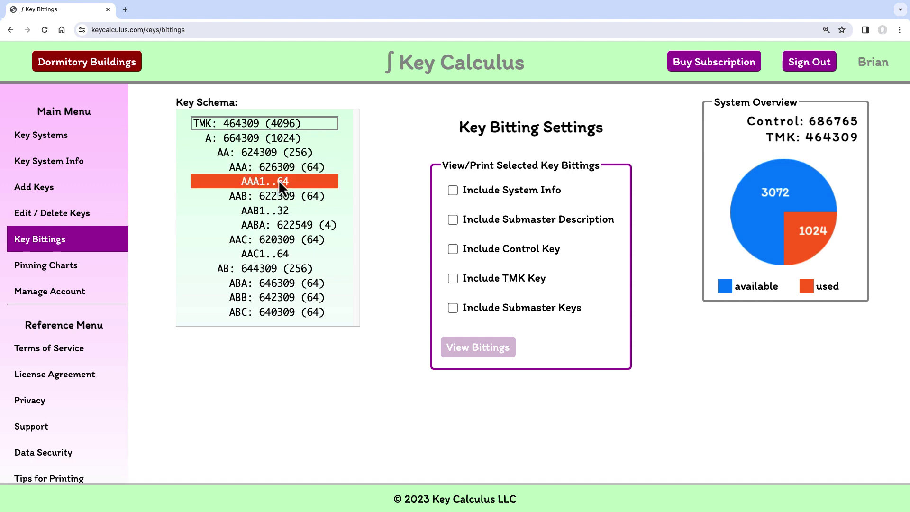
Select keys AAB1..32 and enable system info, submaster description, control, TMK and submaster rows
{"action": "left_click", "coordinate": [288, 208]}
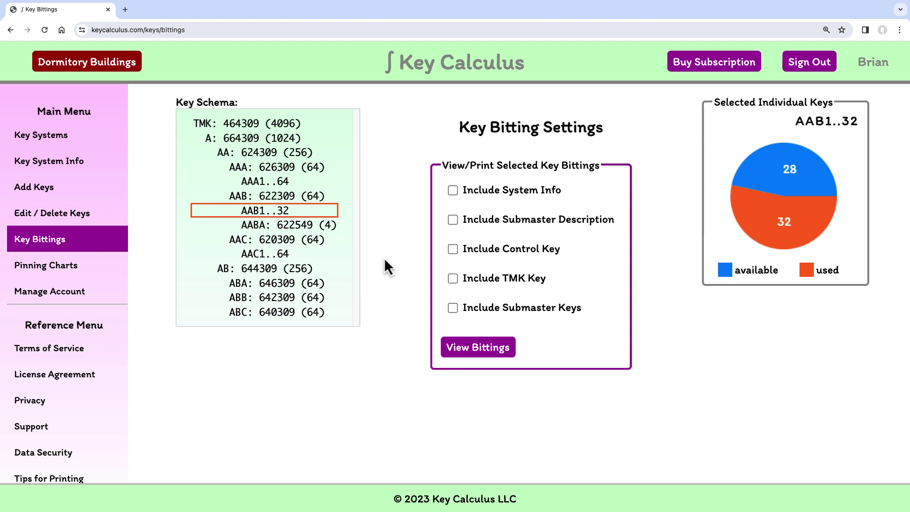
{"action": "left_click", "coordinate": [477, 196]}
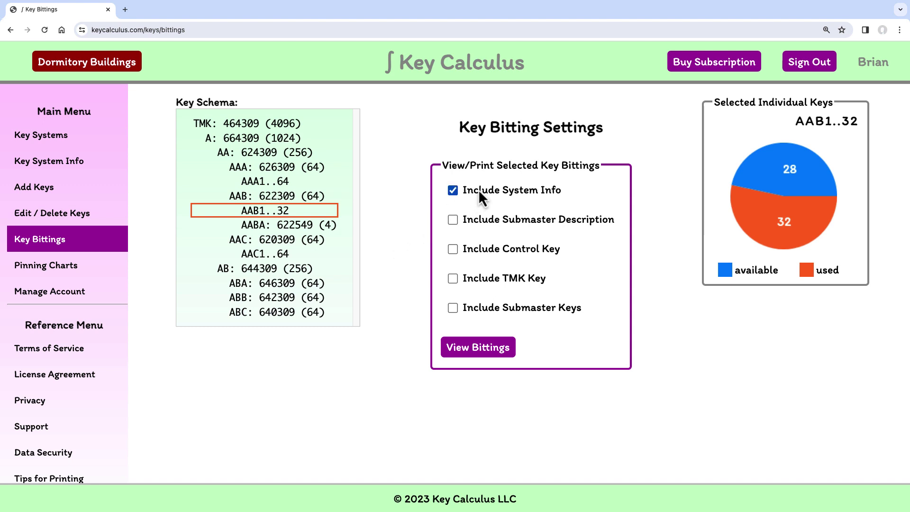
{"action": "left_click", "coordinate": [480, 223]}
{"action": "left_click", "coordinate": [480, 251]}
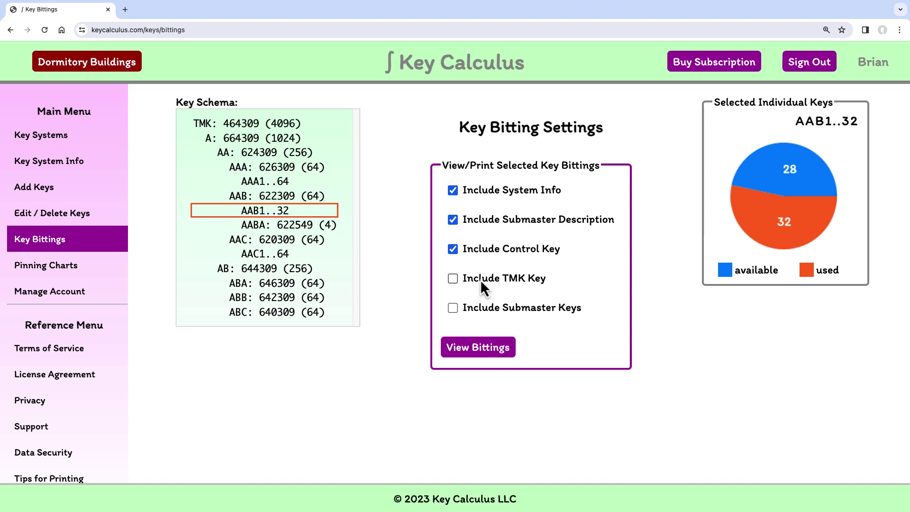
{"action": "left_click", "coordinate": [482, 284]}
{"action": "left_click", "coordinate": [483, 310]}
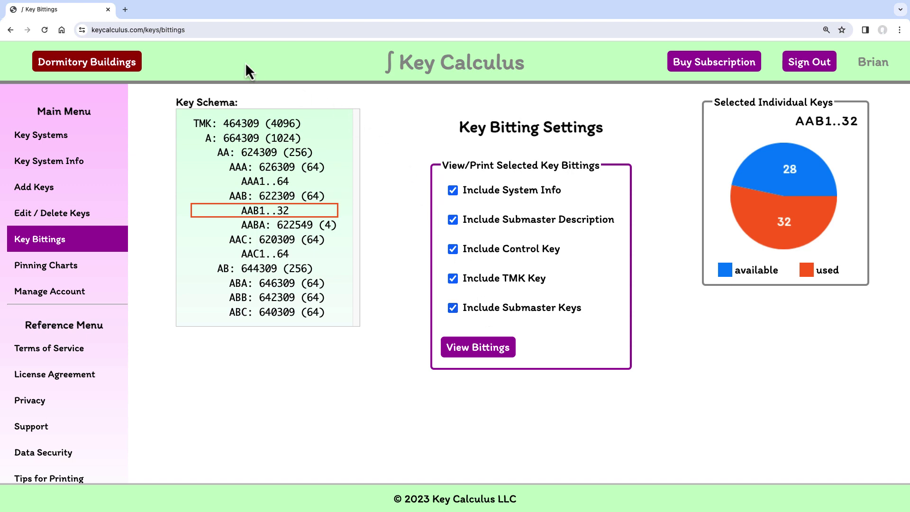
Save Dormitory Buildings system info with keyway D, keystamp KS473 and corestamp SIDE
{"action": "left_click", "coordinate": [119, 66]}
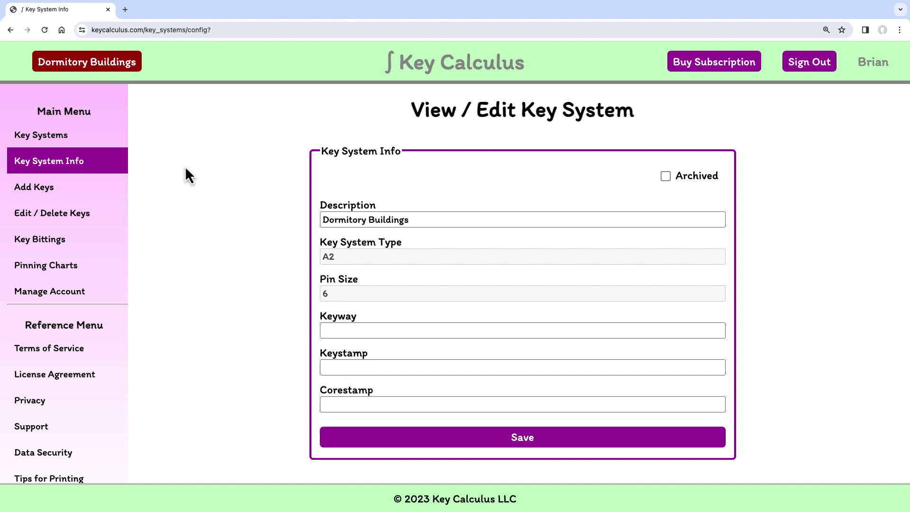
{"action": "left_click", "coordinate": [333, 331]}
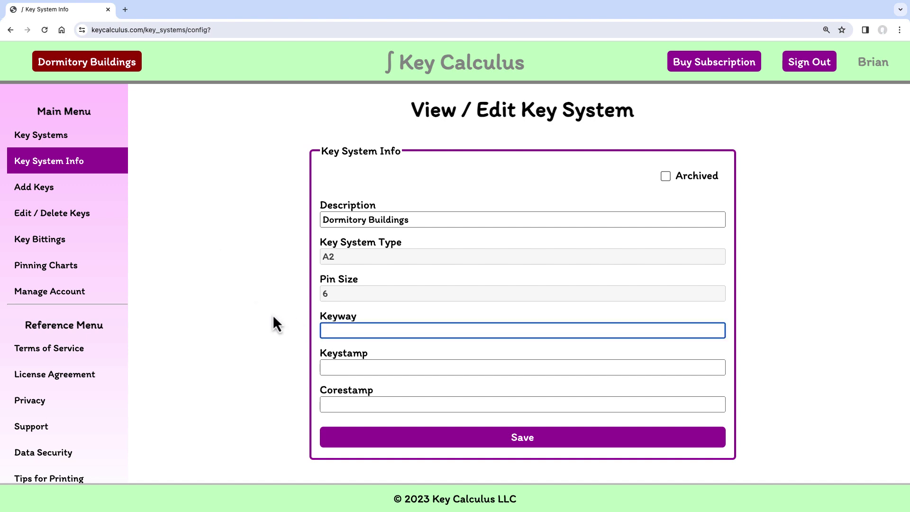
{"action": "type", "text": "D"}
{"action": "key", "text": "Tab"}
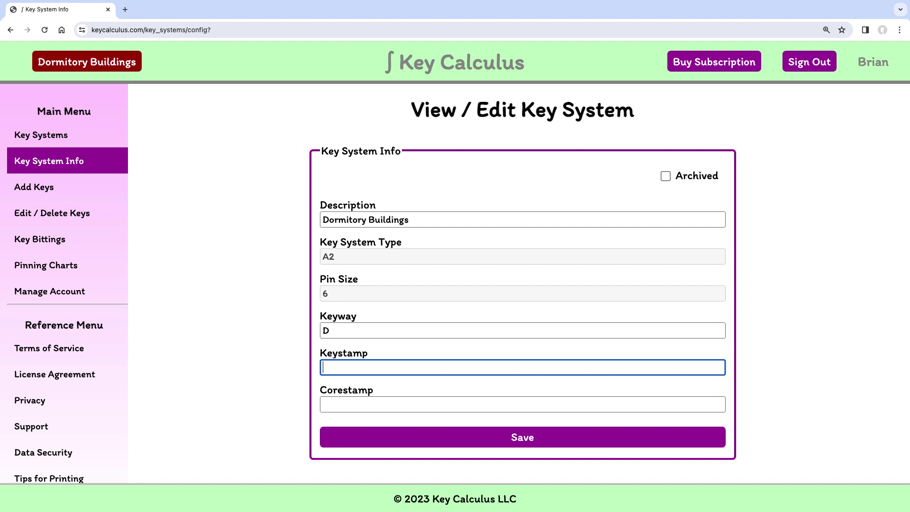
{"action": "type", "text": "KS4"}
{"action": "type", "text": "73"}
{"action": "key", "text": "Tab"}
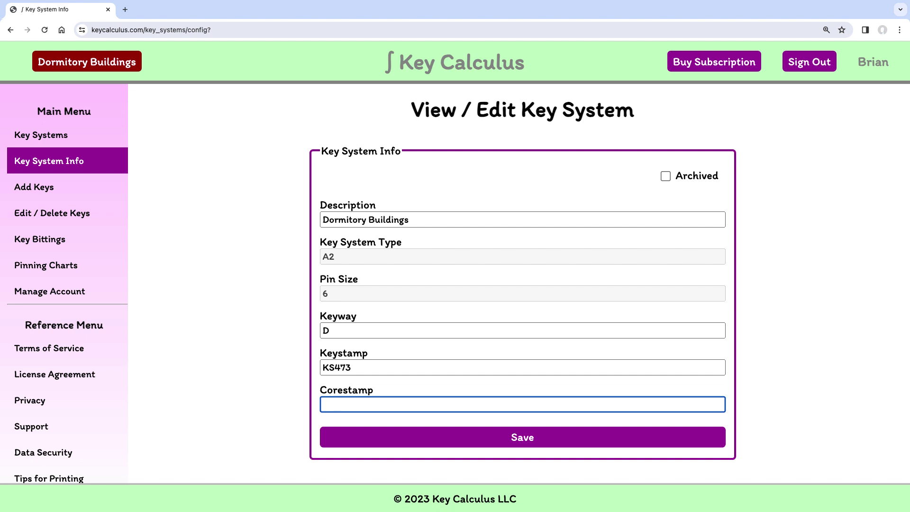
{"action": "type", "text": "SI"}
{"action": "type", "text": "DE"}
{"action": "left_click", "coordinate": [374, 441]}
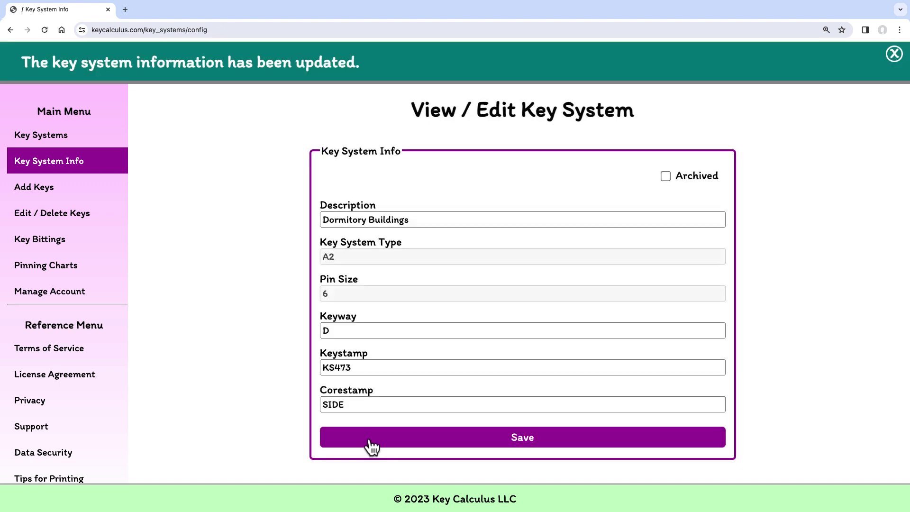
Display the bitting tables for keys AAB1..32 from the Key Bittings page
{"action": "left_click", "coordinate": [68, 240]}
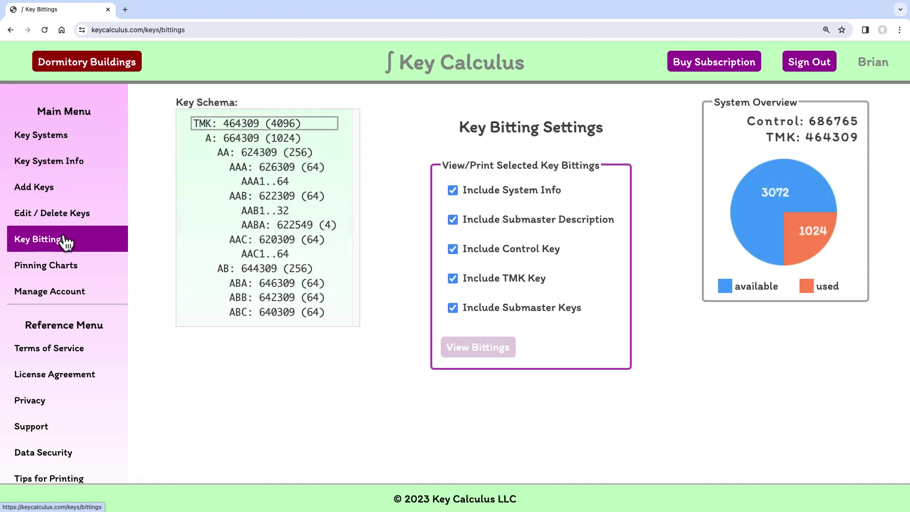
{"action": "left_click", "coordinate": [264, 211]}
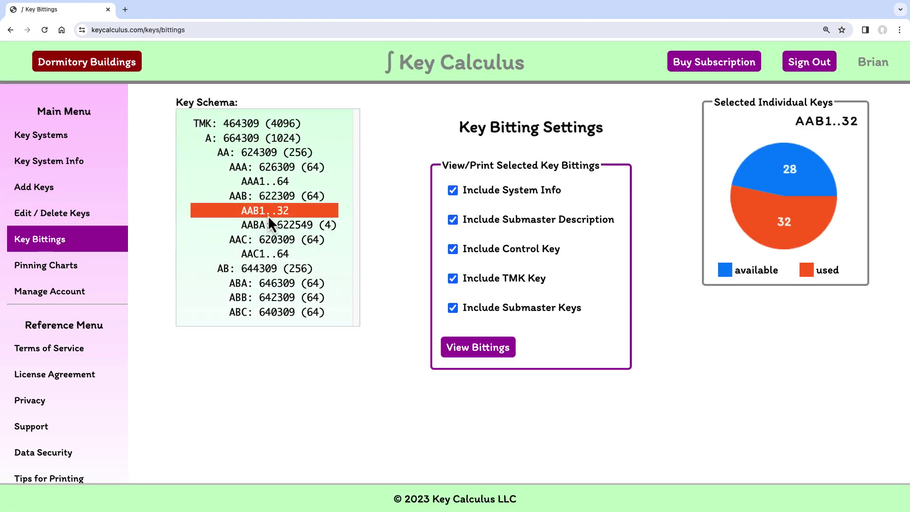
{"action": "left_click", "coordinate": [462, 359]}
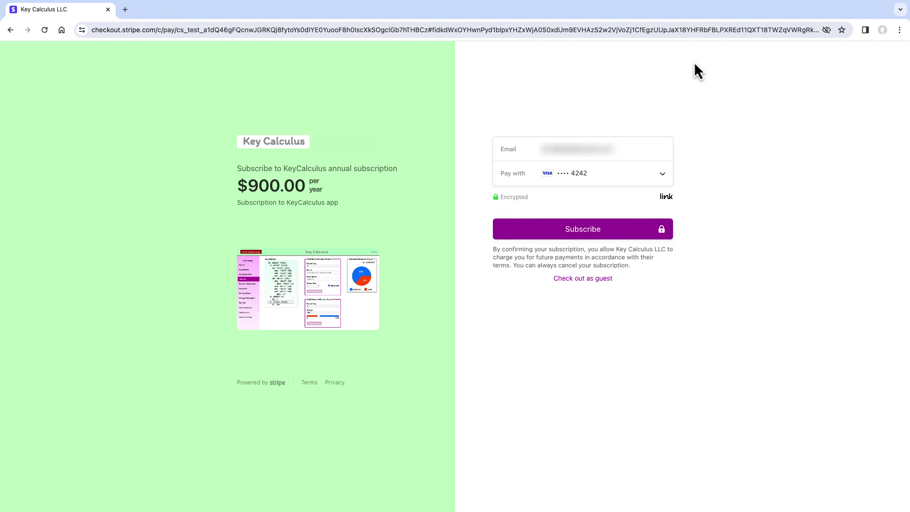
Confirm the $900-per-year Key Calculus subscription payment on Stripe Checkout
{"action": "left_click", "coordinate": [598, 234]}
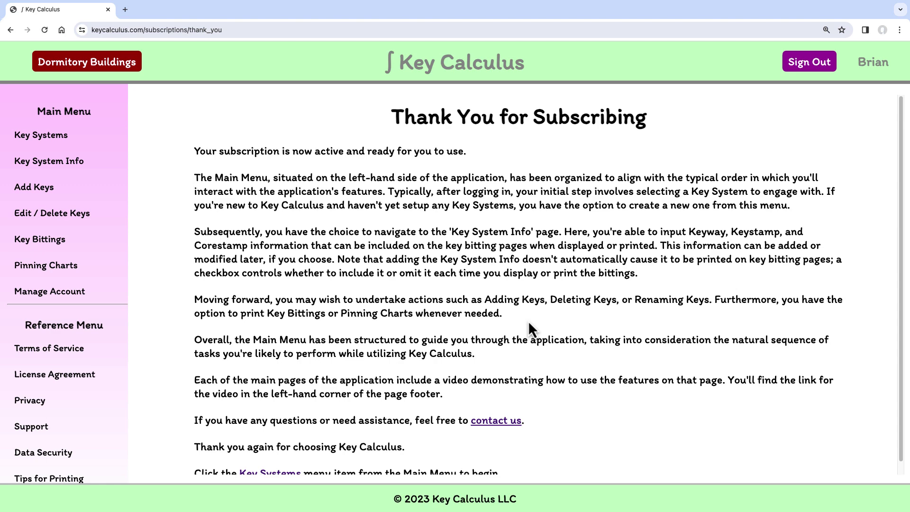
Reopen Key Bittings and view the now fully readable AAB1..32 bitting tables
{"action": "left_click", "coordinate": [55, 241]}
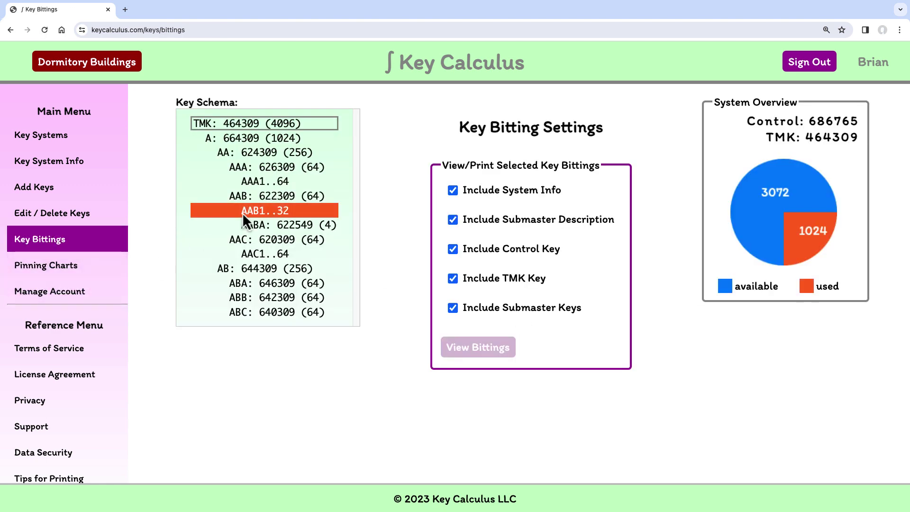
{"action": "left_click", "coordinate": [243, 213]}
{"action": "left_click", "coordinate": [465, 349]}
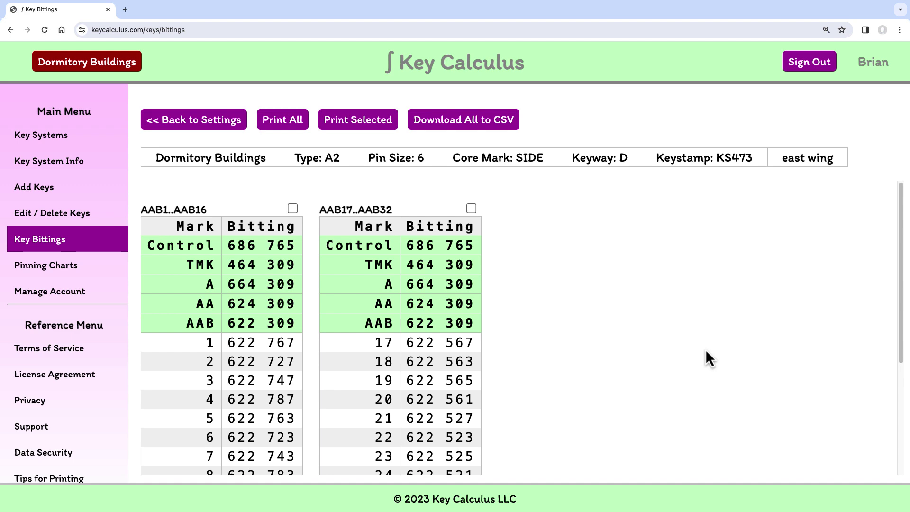
View the AAB1..32 bittings again with the control and TMK key rows excluded
{"action": "left_click", "coordinate": [212, 119]}
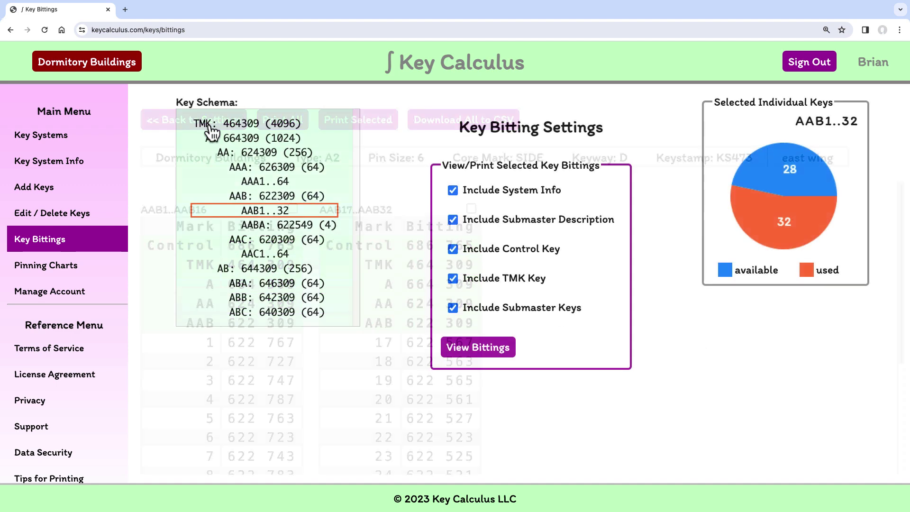
{"action": "left_click", "coordinate": [453, 249]}
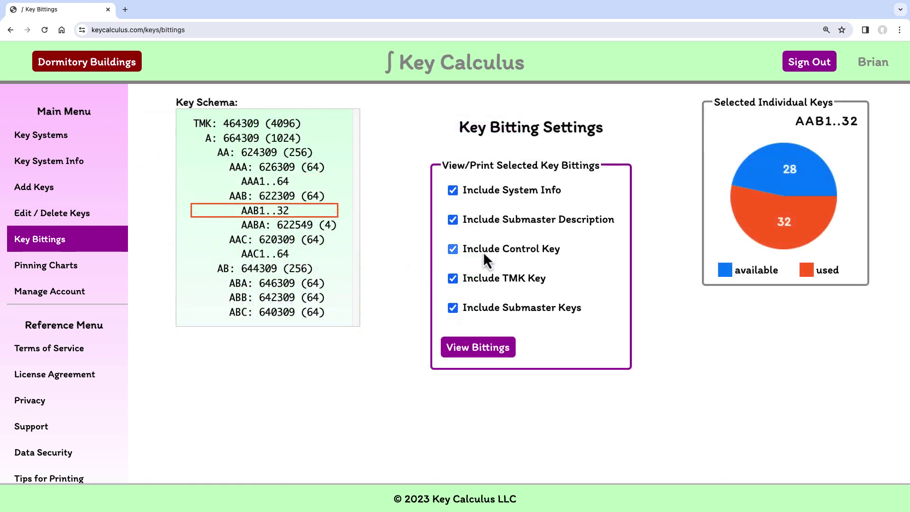
{"action": "left_click", "coordinate": [494, 278]}
{"action": "left_click", "coordinate": [494, 346]}
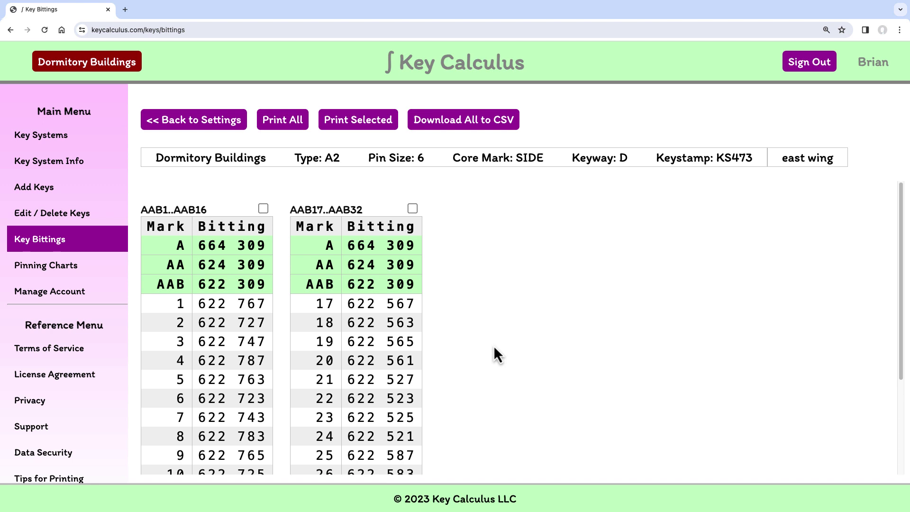
View the AAB1..32 bittings with the submaster key rows also excluded
{"action": "left_click", "coordinate": [199, 120]}
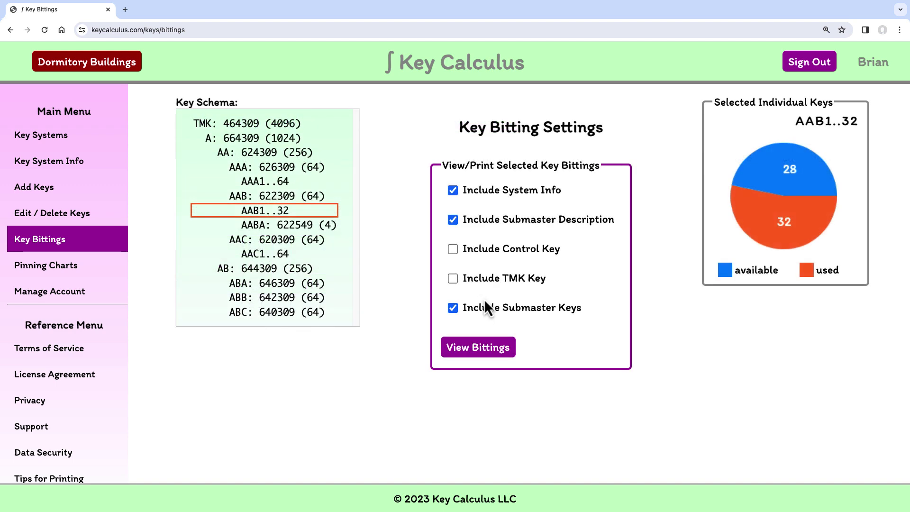
{"action": "left_click", "coordinate": [489, 307]}
{"action": "left_click", "coordinate": [491, 347]}
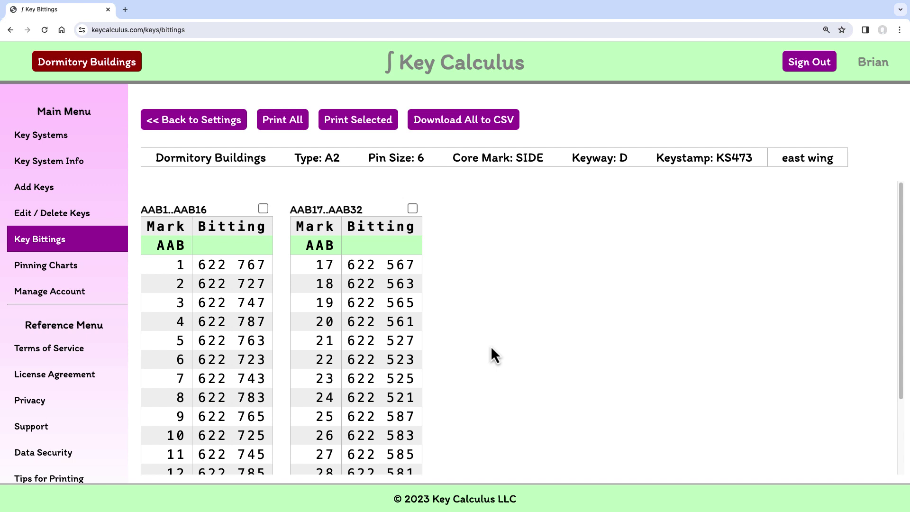
Preview AAB1..32 bittings without system info or submaster description, then return to settings
{"action": "left_click", "coordinate": [227, 122]}
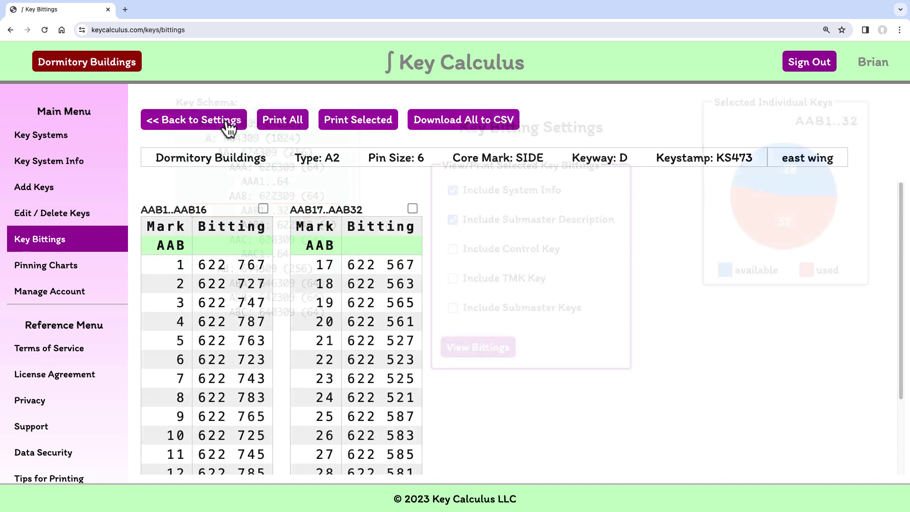
{"action": "left_click", "coordinate": [479, 221]}
{"action": "left_click", "coordinate": [489, 191]}
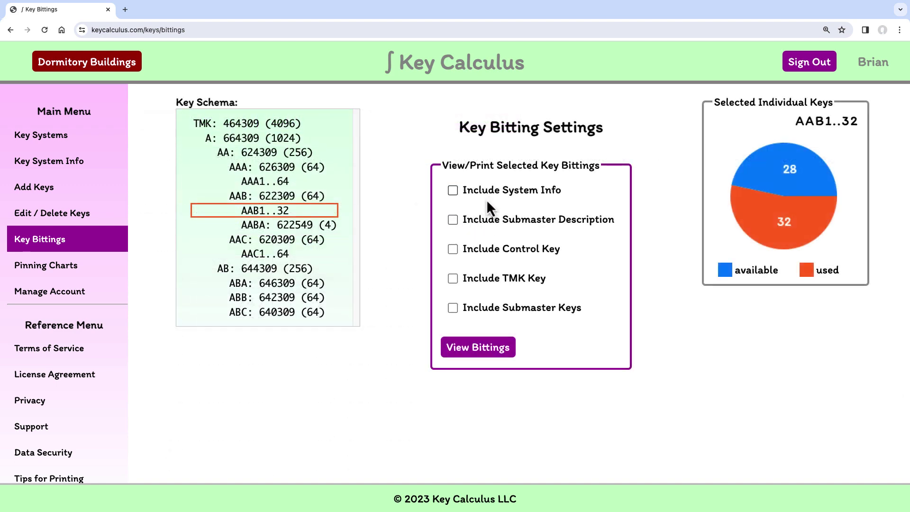
{"action": "left_click", "coordinate": [478, 348]}
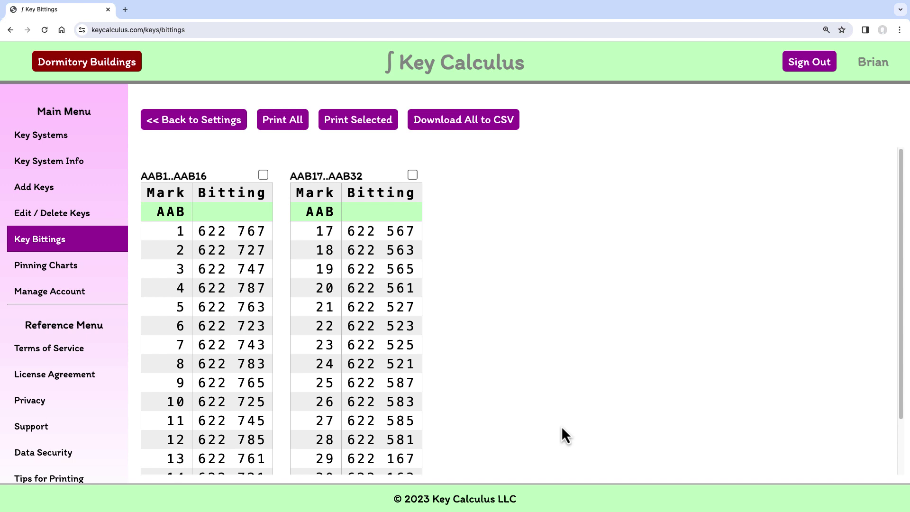
{"action": "left_click", "coordinate": [194, 122]}
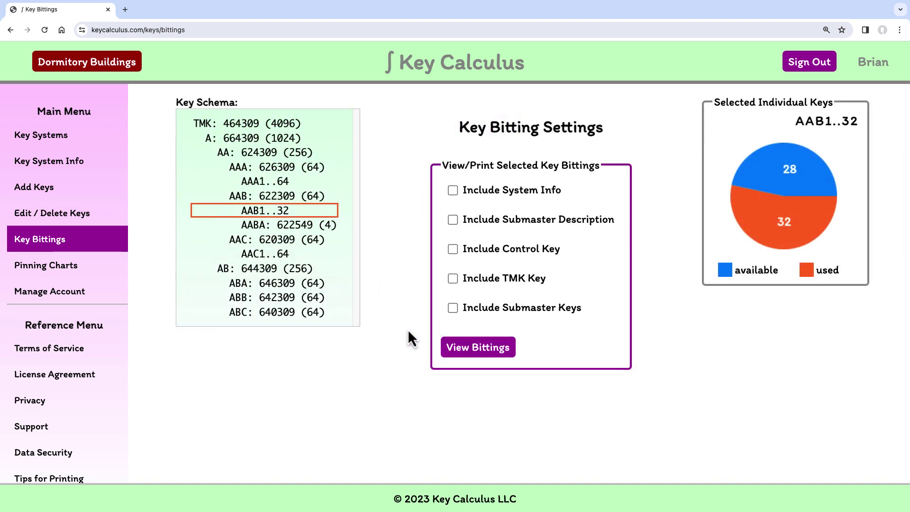
Re-enable system info, submaster description, control, TMK and submaster rows for AAB1..32 bittings
{"action": "left_click", "coordinate": [495, 194]}
{"action": "left_click", "coordinate": [501, 222]}
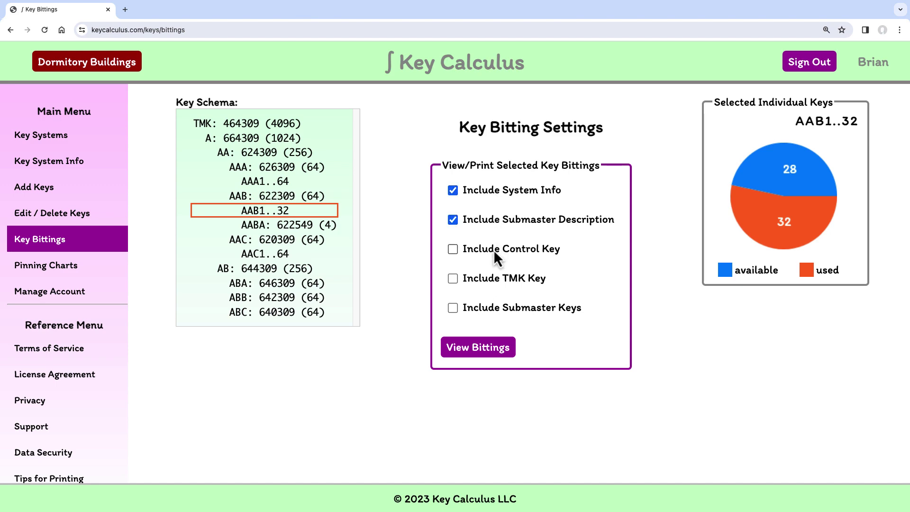
{"action": "left_click", "coordinate": [495, 255]}
{"action": "left_click", "coordinate": [495, 285]}
{"action": "left_click", "coordinate": [492, 309]}
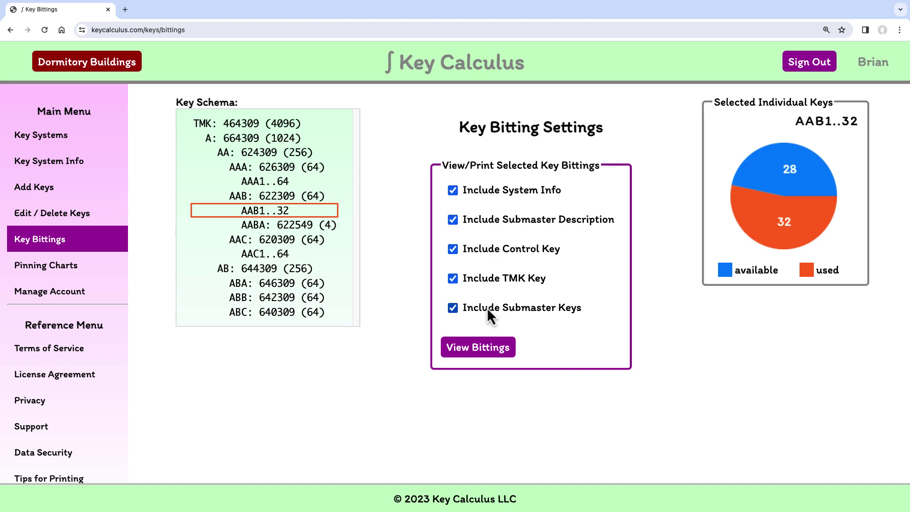
{"action": "left_click", "coordinate": [488, 350]}
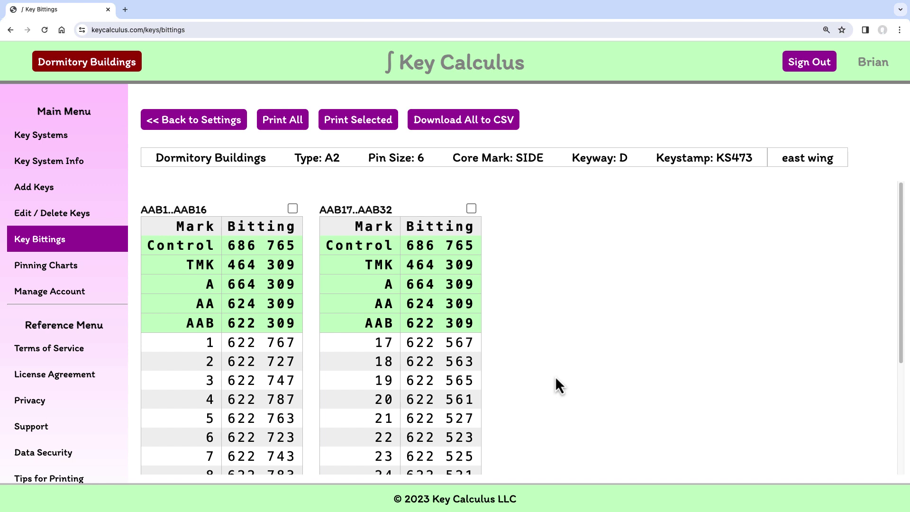
{"action": "left_click", "coordinate": [299, 119]}
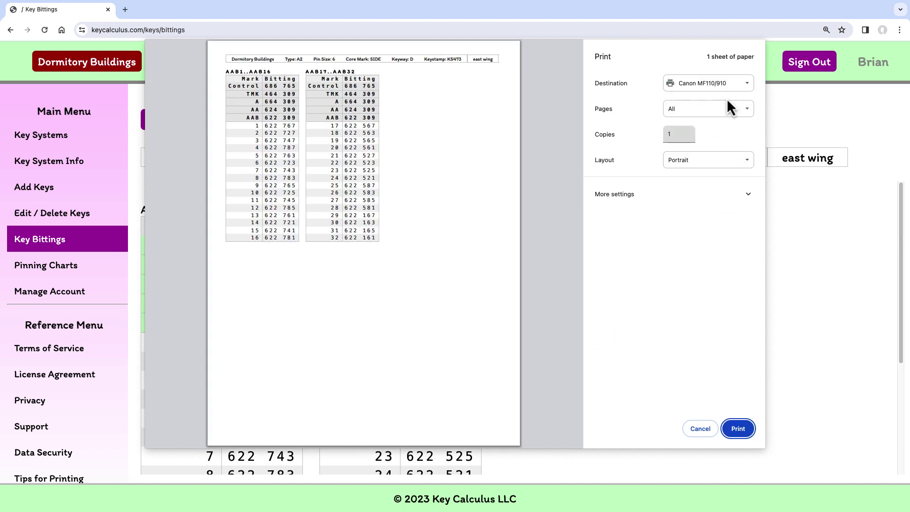
{"action": "left_click", "coordinate": [732, 85]}
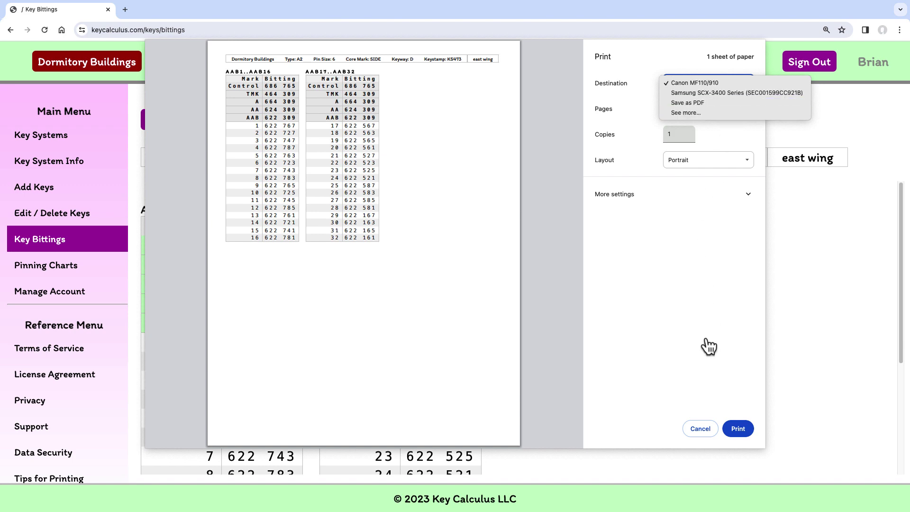
{"action": "left_click", "coordinate": [701, 431]}
{"action": "left_click", "coordinate": [701, 429]}
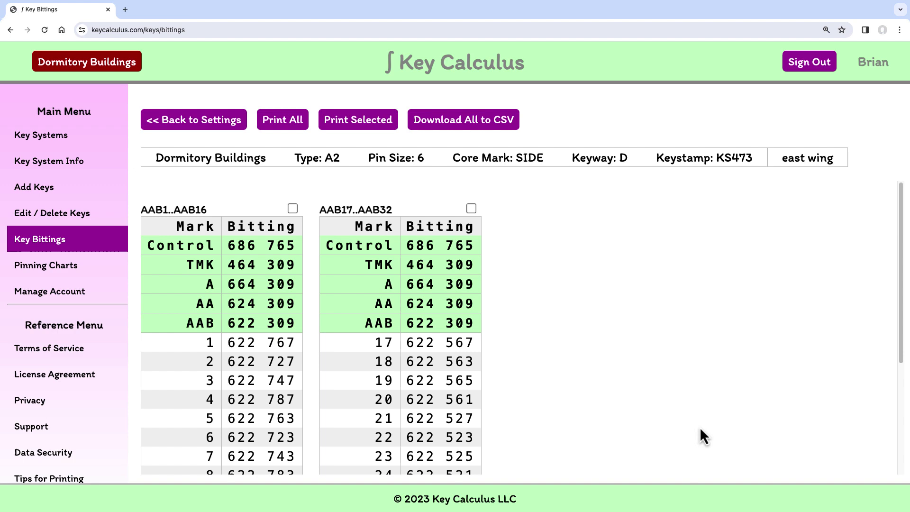
From the bitting settings, display the AAC1..64 key group's bitting tables
{"action": "left_click", "coordinate": [213, 120]}
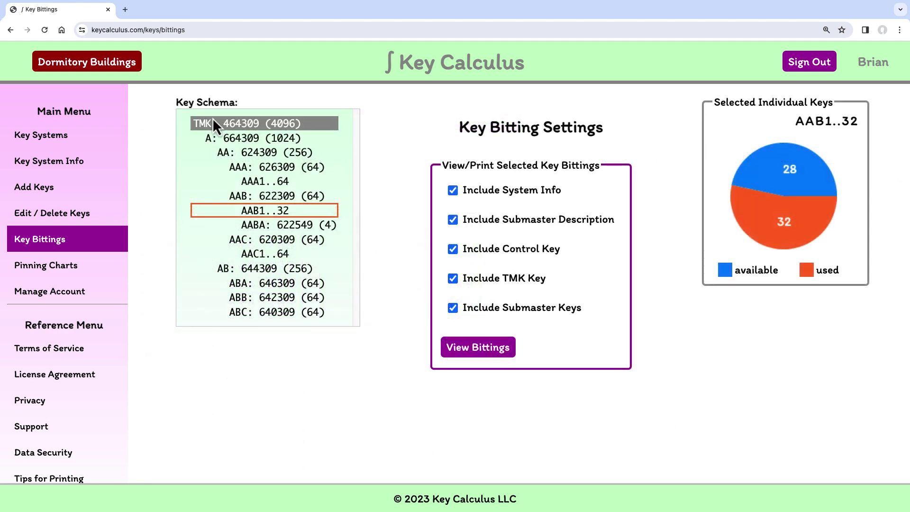
{"action": "left_click", "coordinate": [265, 257]}
{"action": "left_click", "coordinate": [465, 348]}
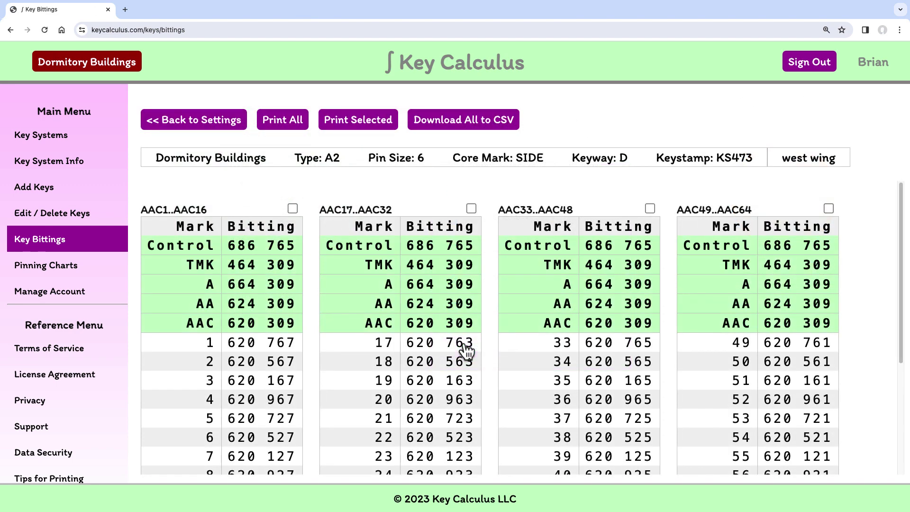
{"action": "left_click", "coordinate": [270, 121]}
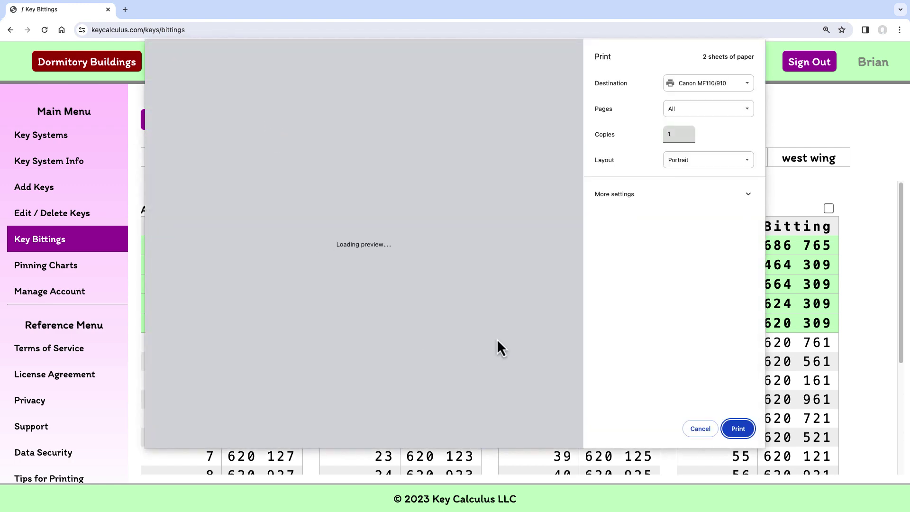
{"action": "scroll", "coordinate": [500, 336], "scroll_direction": "down", "scroll_amount": 1}
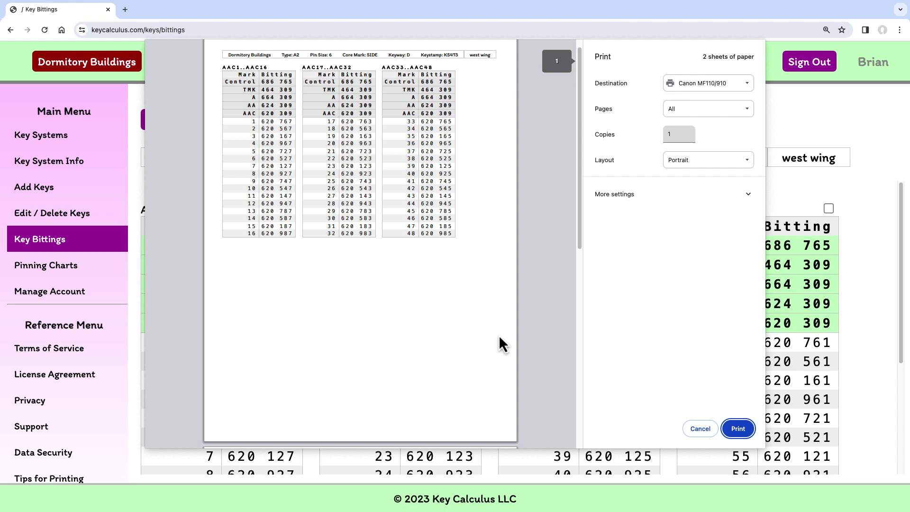
{"action": "scroll", "coordinate": [498, 336], "scroll_direction": "down", "scroll_amount": 4}
{"action": "scroll", "coordinate": [499, 337], "scroll_direction": "down", "scroll_amount": 5}
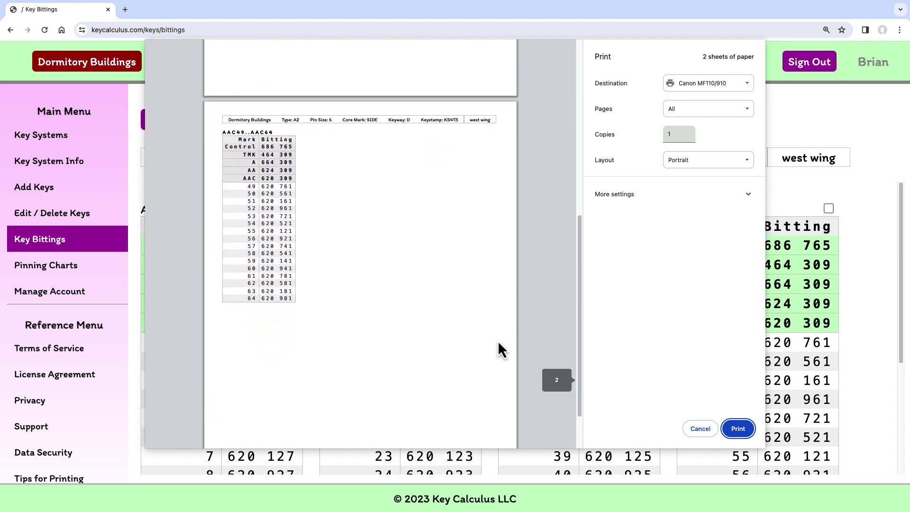
{"action": "left_click", "coordinate": [691, 428]}
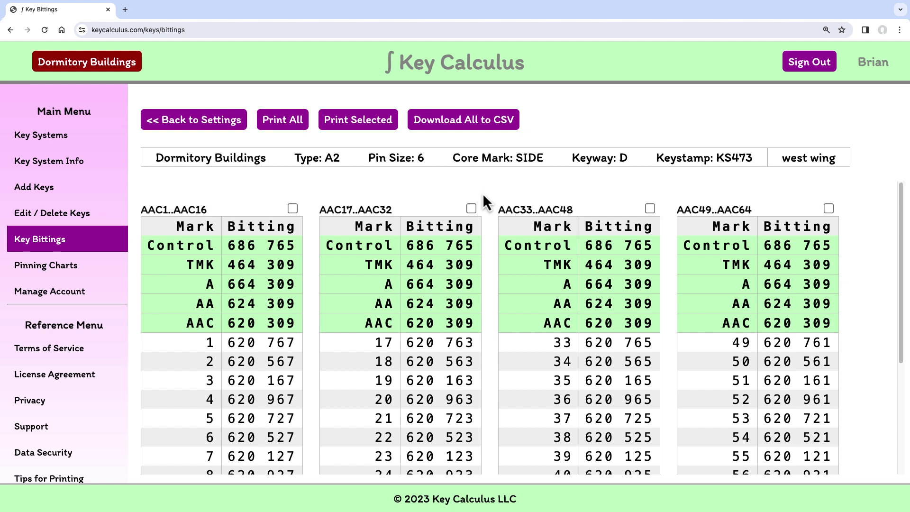
Mark the AAC17..AAC32 table, preview printing only the marked tables, and cancel the print
{"action": "left_click", "coordinate": [471, 208]}
{"action": "left_click", "coordinate": [373, 121]}
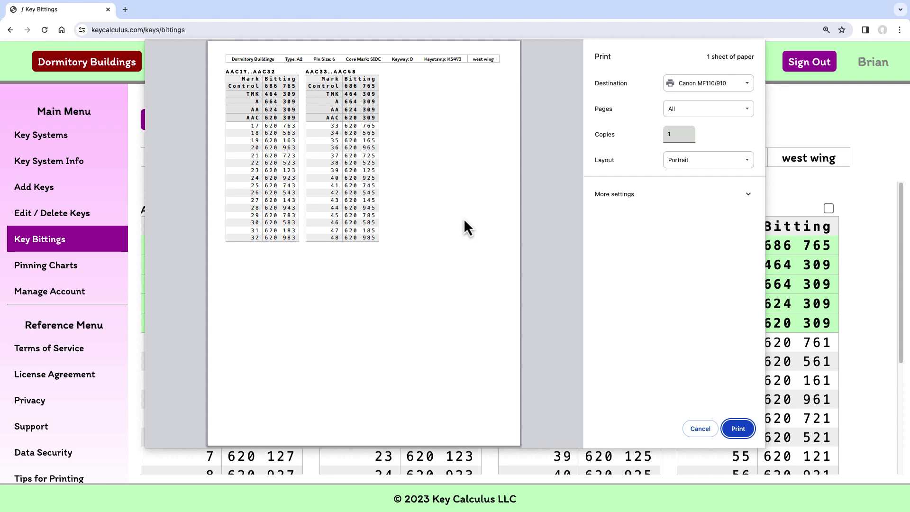
{"action": "left_click", "coordinate": [696, 428]}
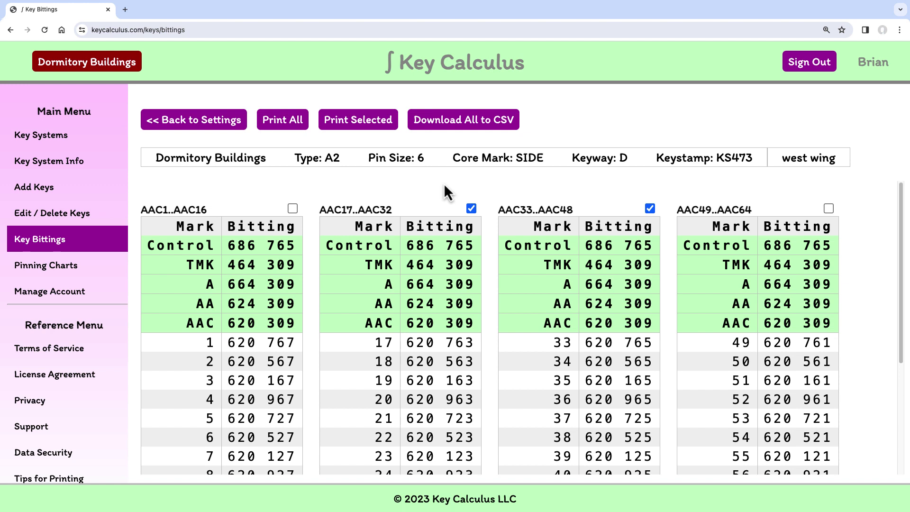
Export the AAC1–AAC64 bittings with 'Download All to CSV'
{"action": "left_click", "coordinate": [464, 121]}
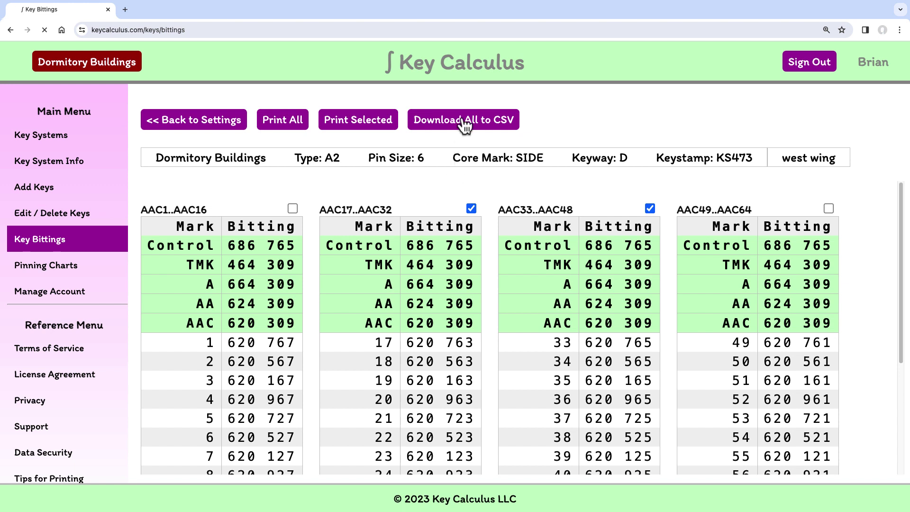